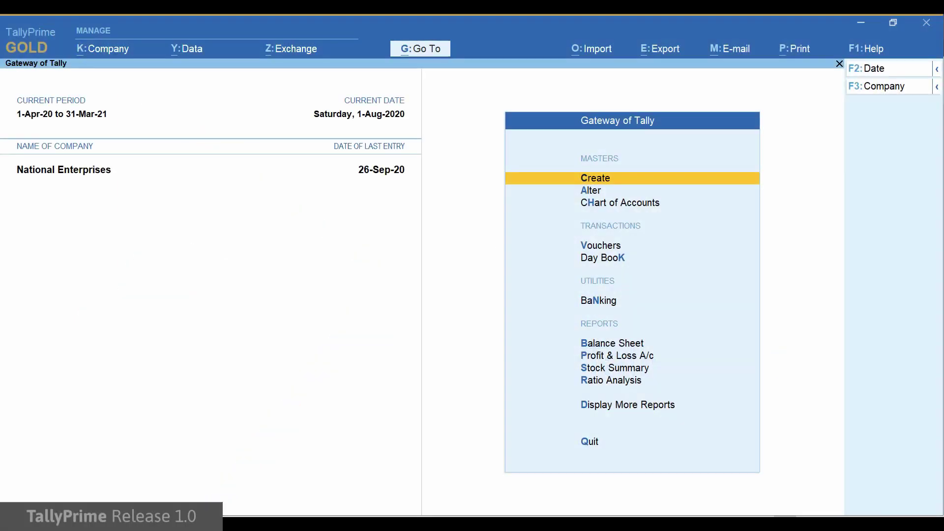
Enter a purchase voucher from L&T Electricals for 10 nos L&T MCB 100Amp 4Pole at 6,062
{"action": "key", "text": "v"}
{"action": "key", "text": "Return"}
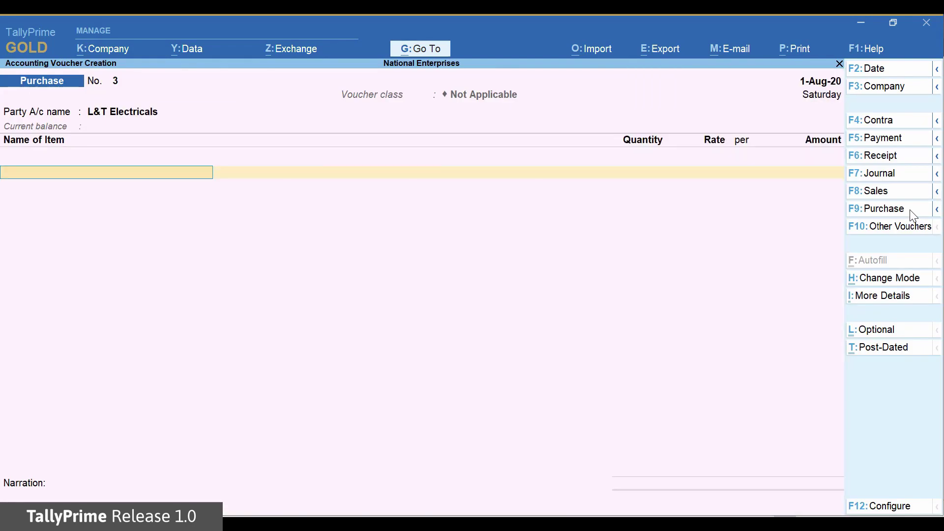
{"action": "key", "text": "Return"}
{"action": "type", "text": "10"}
{"action": "key", "text": "Return"}
{"action": "type", "text": "6062"}
{"action": "key", "text": "Return"}
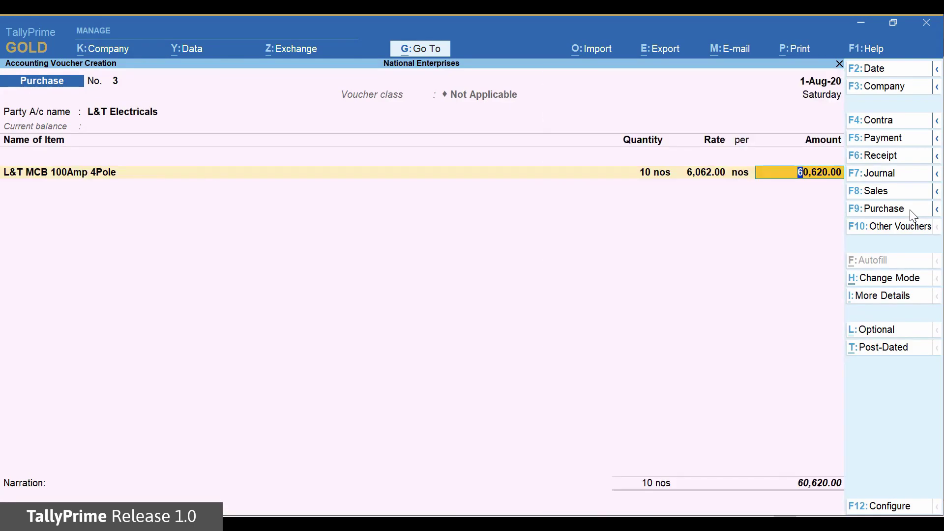
{"action": "key", "text": "Return"}
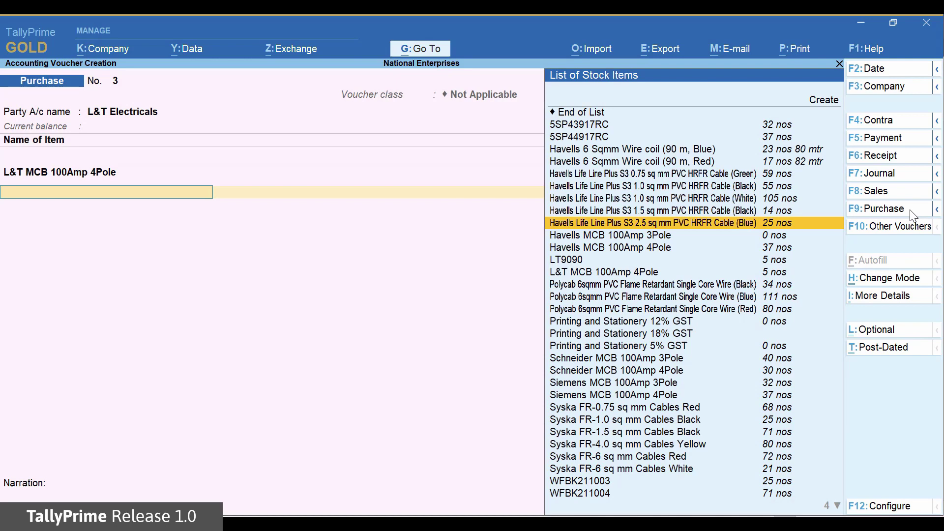
{"action": "key", "text": "Down"}
{"action": "key", "text": "Down"}
{"action": "key", "text": "Down"}
{"action": "key", "text": "Down"}
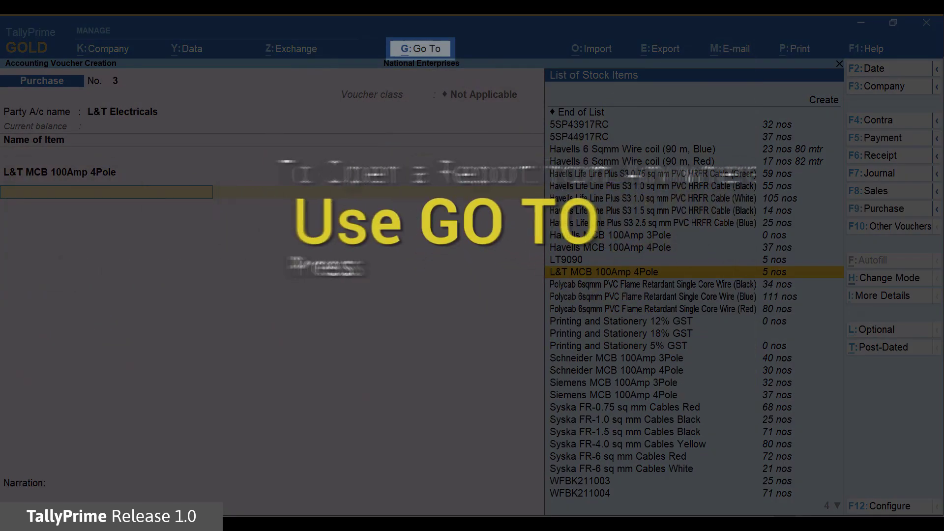
Open Stock Summary from Go To and expand it to show items under each group (Alt+F5)
{"action": "left_click", "coordinate": [447, 54]}
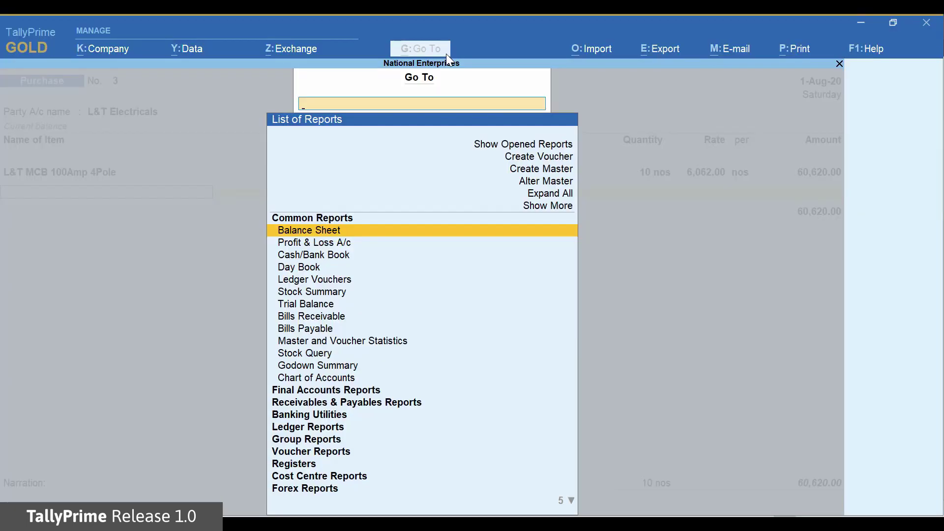
{"action": "key", "text": "Down"}
{"action": "key", "text": "Down"}
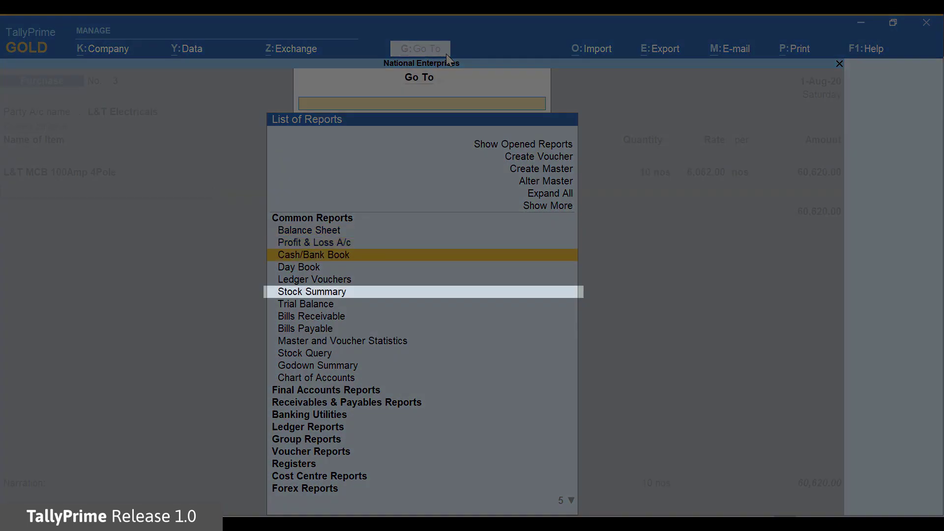
{"action": "key", "text": "Down"}
{"action": "key", "text": "Down"}
{"action": "key", "text": "Down"}
{"action": "key", "text": "Return"}
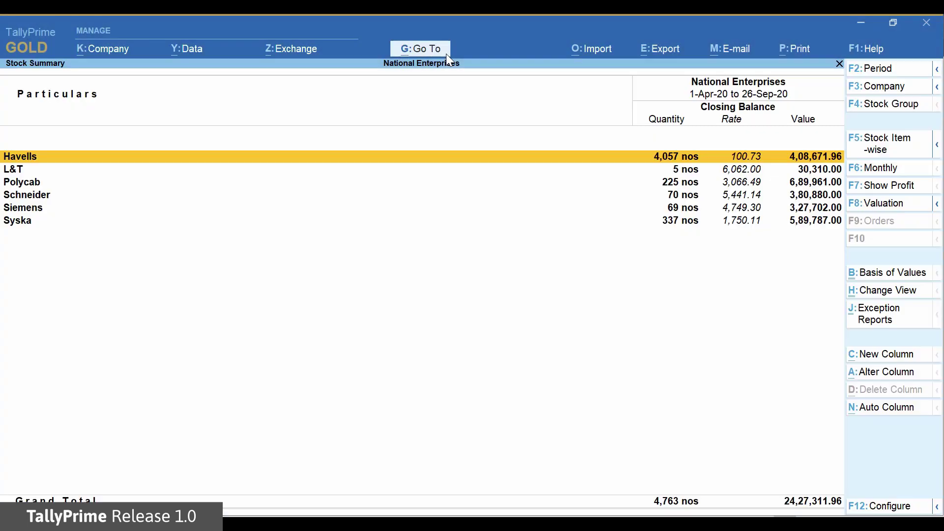
{"action": "key", "text": "alt+F5"}
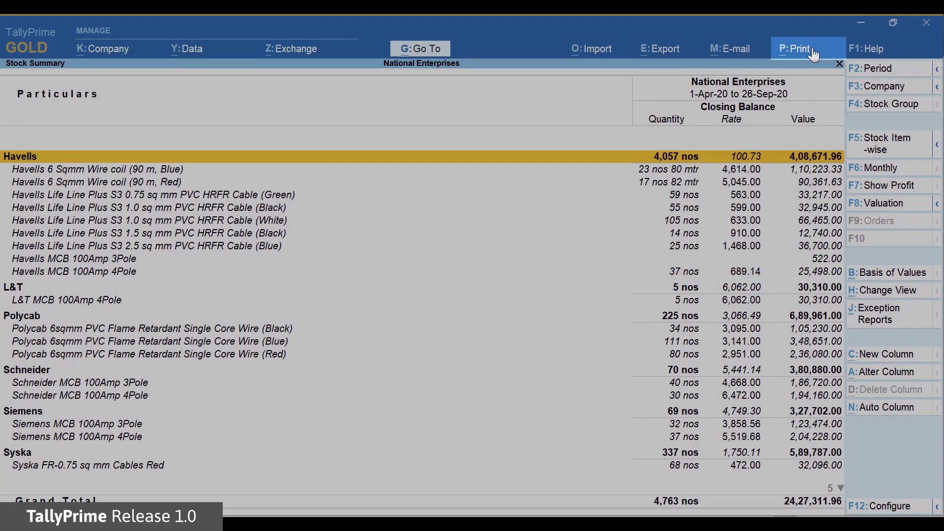
Print the current Stock Summary report through the Adobe PDF print settings
{"action": "left_click", "coordinate": [813, 50]}
{"action": "key", "text": "Return"}
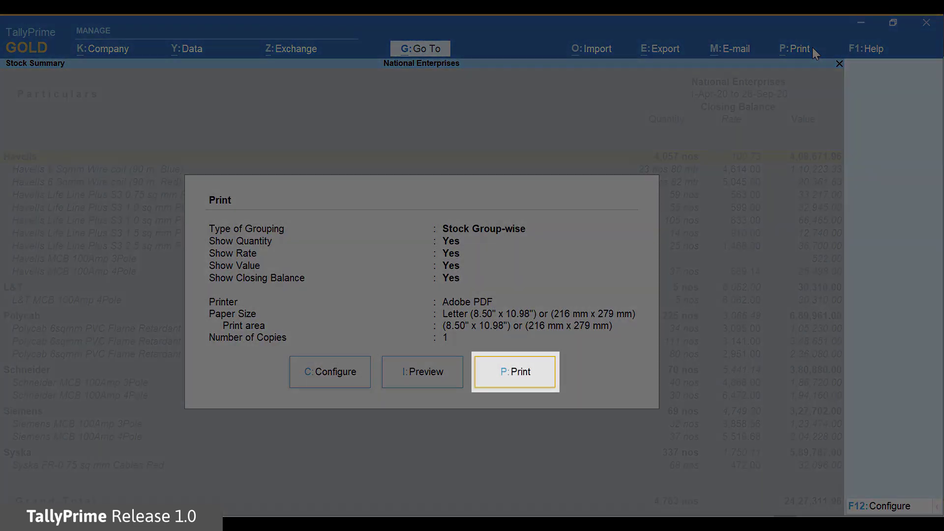
{"action": "left_click", "coordinate": [551, 386]}
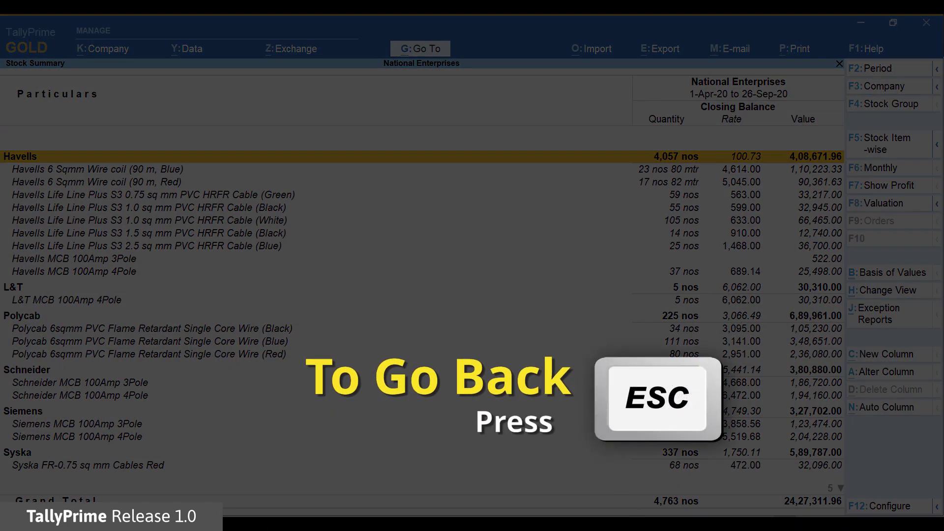
Return to purchase voucher No. 3 and add an Input CGST ledger line with its amount
{"action": "key", "text": "Escape"}
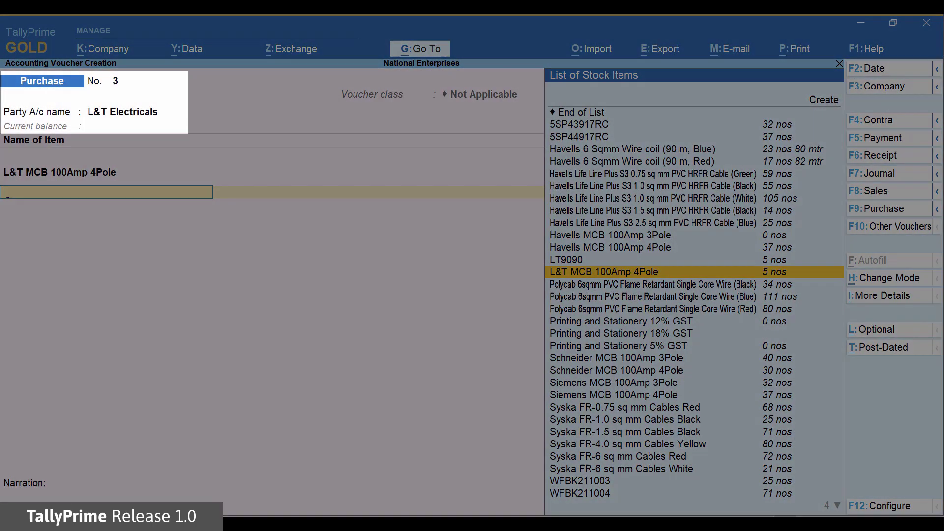
{"action": "key", "text": "Return"}
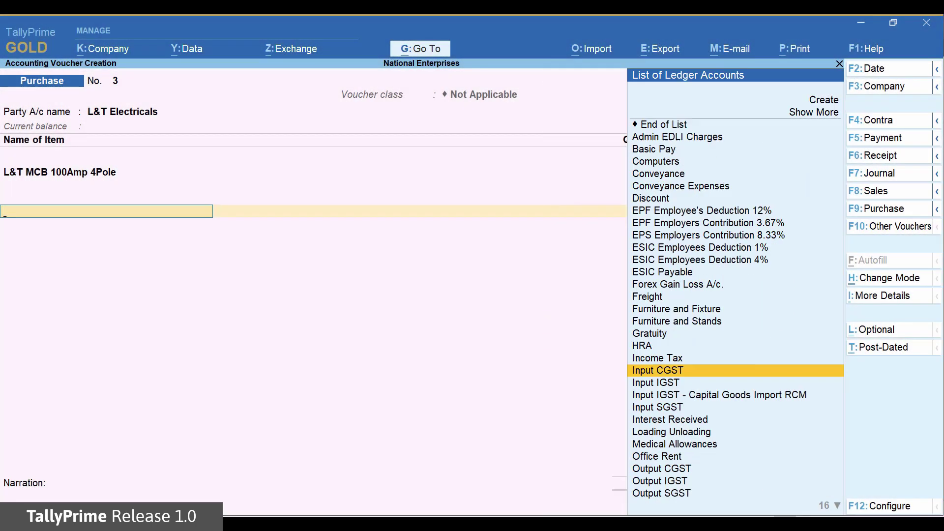
{"action": "key", "text": "Return"}
{"action": "key", "text": "Return"}
{"action": "type", "text": "I"}
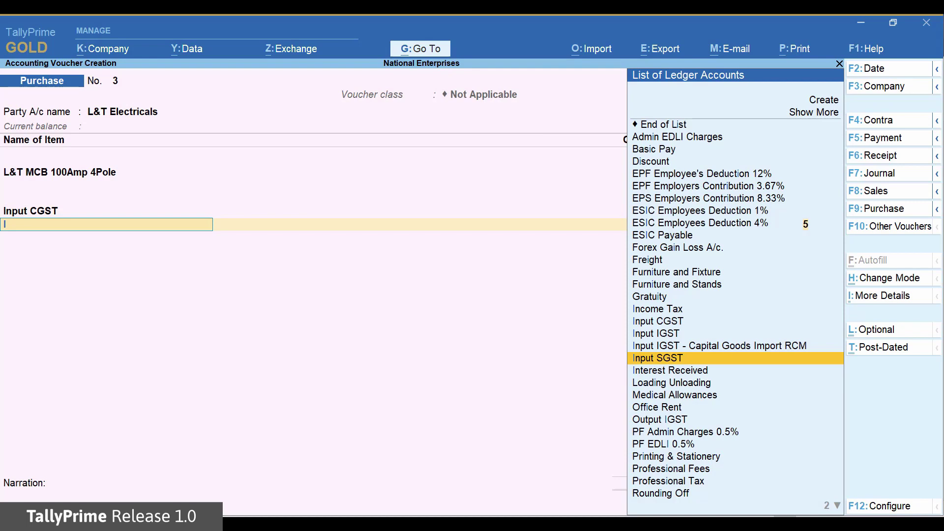
{"action": "key", "text": "Return"}
{"action": "key", "text": "Return"}
{"action": "key", "text": "Return"}
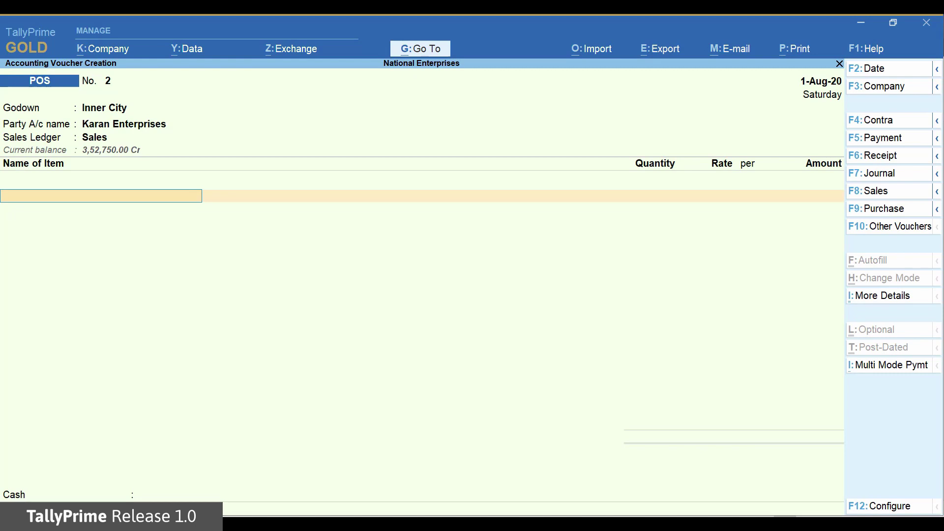
Add the red Havells 6 Sqmm wire coil and black Havells Life Line cable to the POS bill
{"action": "key", "text": "Down"}
{"action": "key", "text": "Down"}
{"action": "key", "text": "Down"}
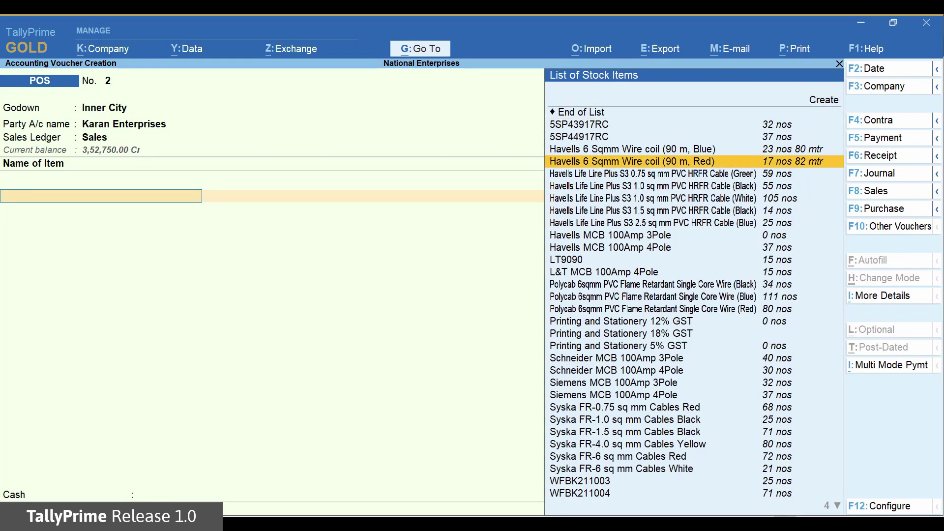
{"action": "key", "text": "Down"}
{"action": "key", "text": "Down"}
{"action": "key", "text": "Up"}
{"action": "key", "text": "Up"}
{"action": "key", "text": "Return"}
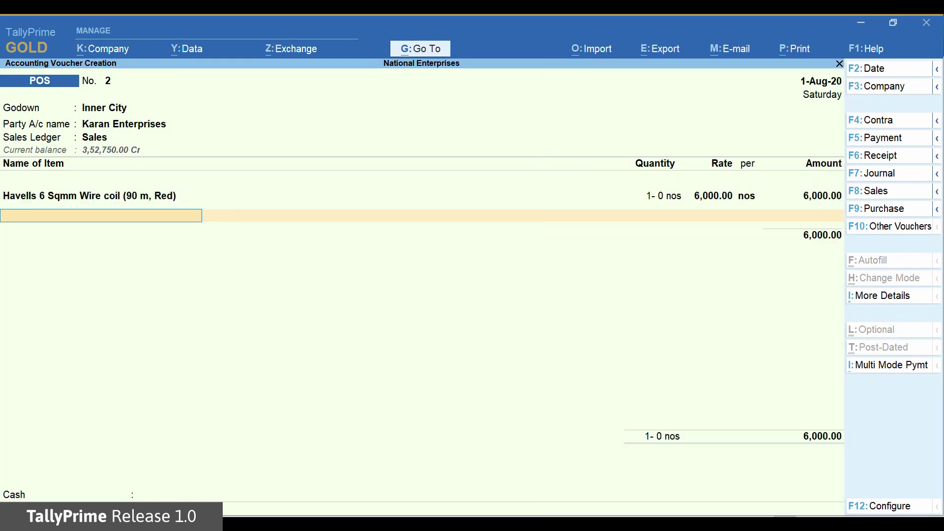
{"action": "key", "text": "Down"}
{"action": "key", "text": "Down"}
{"action": "key", "text": "Down"}
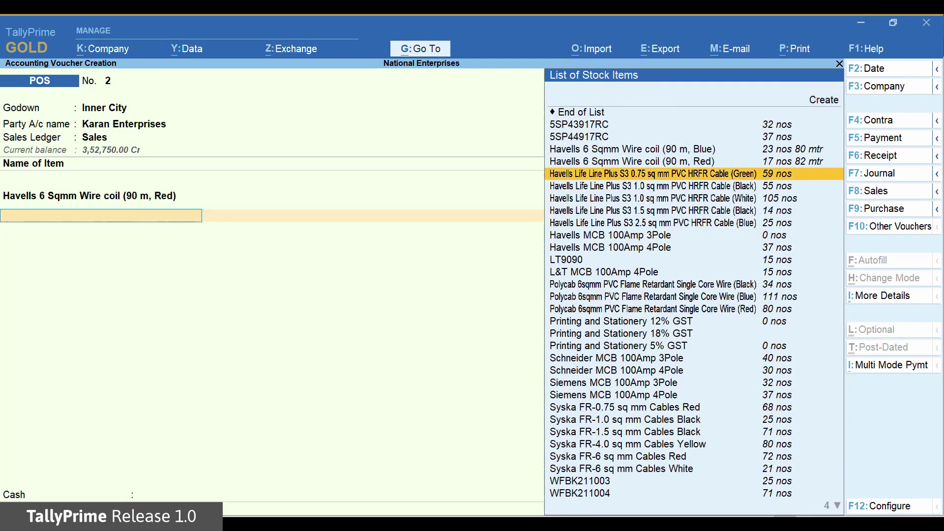
{"action": "key", "text": "Down"}
{"action": "key", "text": "Return"}
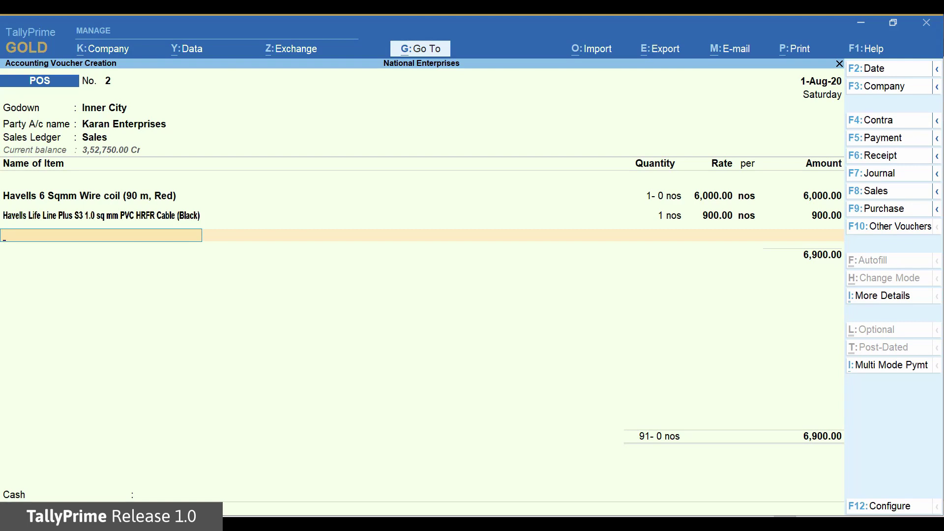
Bring up Go To over the POS voucher and select Create Voucher
{"action": "key", "text": "alt+g"}
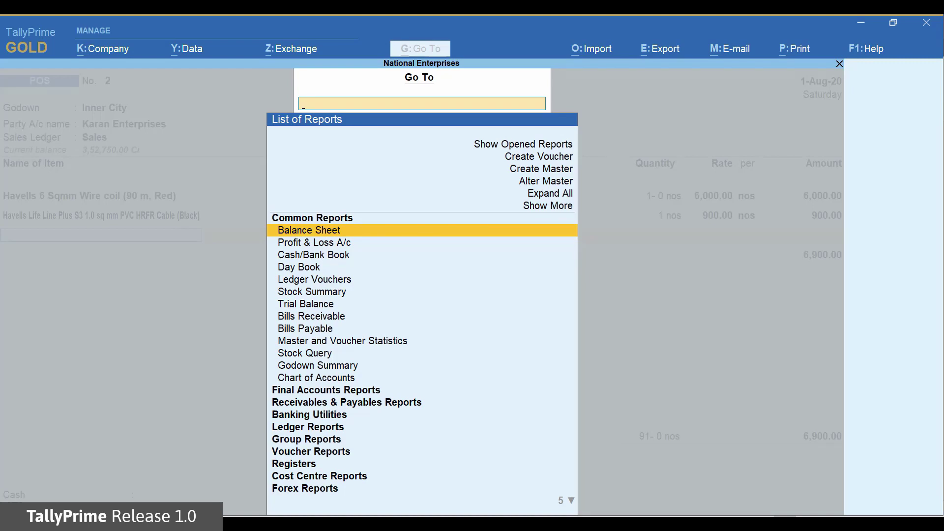
{"action": "key", "text": "Up"}
{"action": "key", "text": "Up"}
{"action": "key", "text": "Up"}
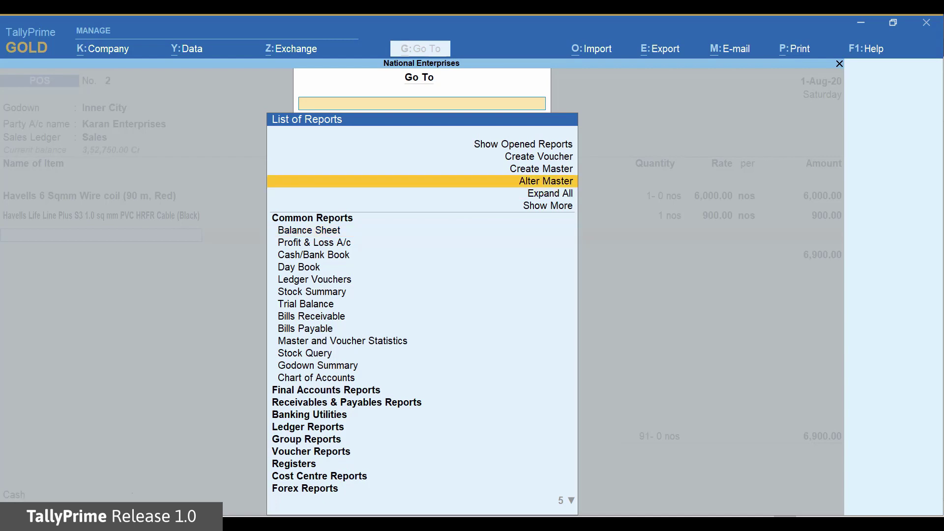
{"action": "key", "text": "Up"}
{"action": "key", "text": "Up"}
Start a POS sale from godown Inner City with Havells MCB and black Polycab wire
{"action": "key", "text": "Return"}
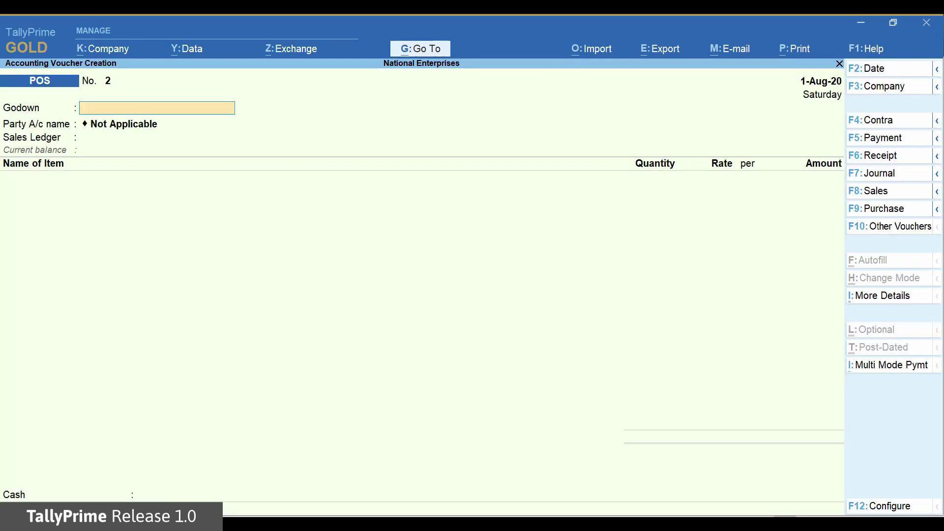
{"action": "key", "text": "Return"}
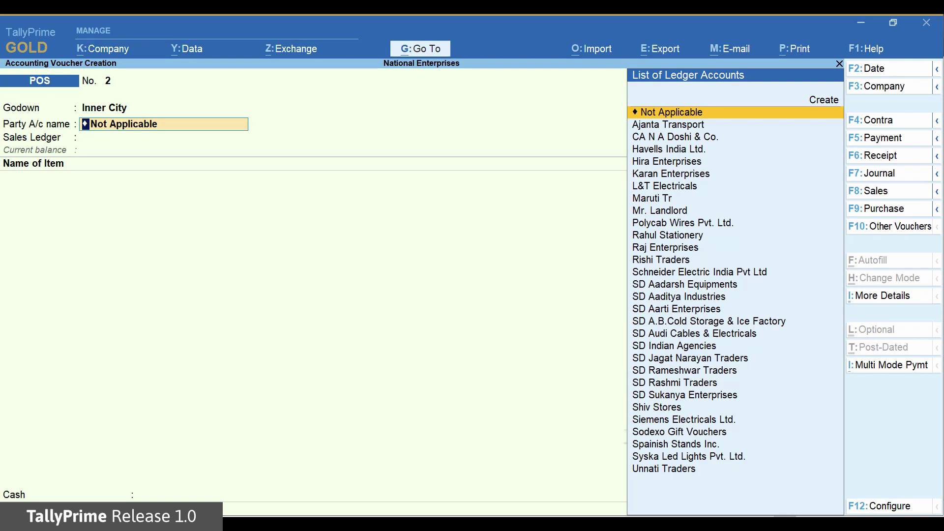
{"action": "key", "text": "Return"}
{"action": "key", "text": "Return"}
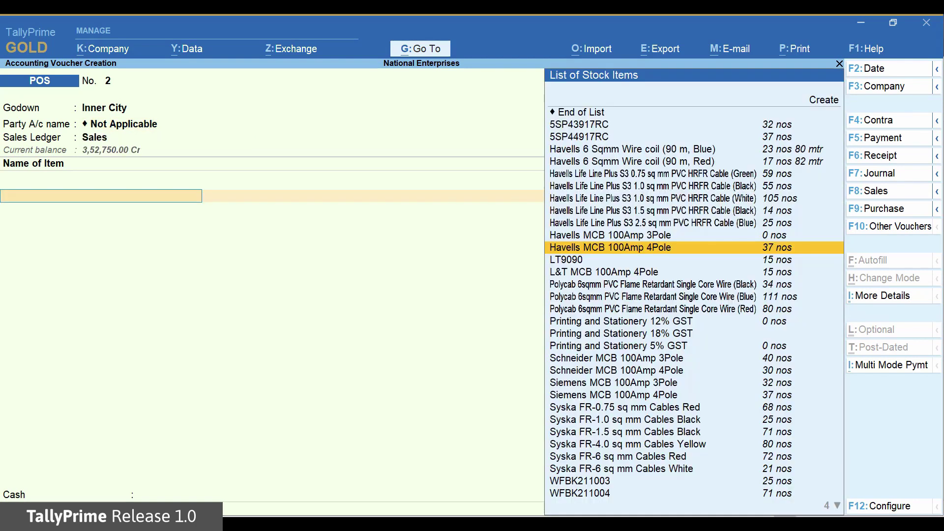
{"action": "key", "text": "Return"}
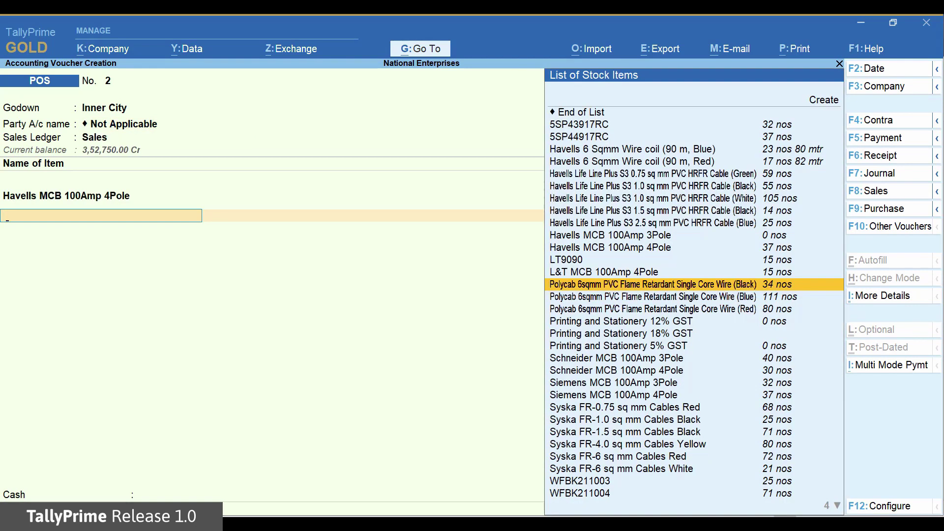
{"action": "key", "text": "Return"}
{"action": "key", "text": "Return"}
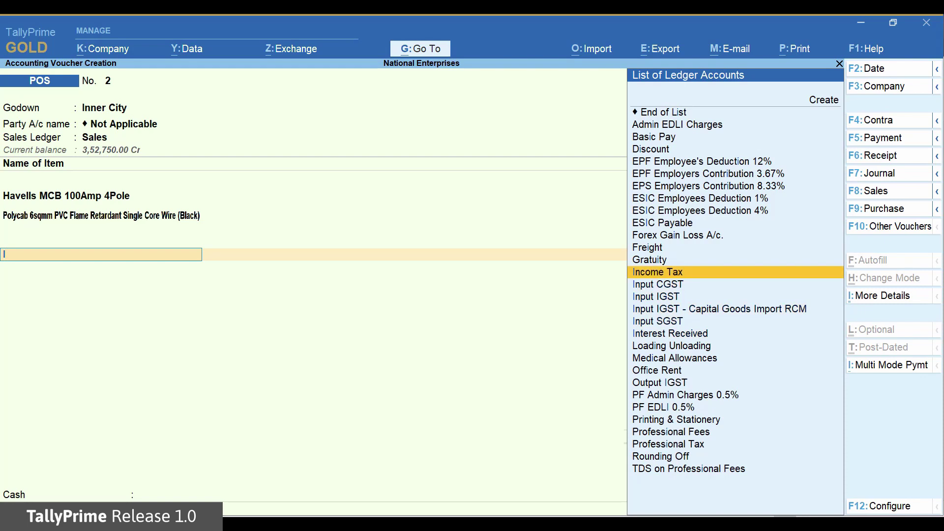
Add Input CGST and Input SGST with their calculated amounts
{"action": "key", "text": "Down"}
{"action": "key", "text": "Return"}
{"action": "key", "text": "Return"}
{"action": "key", "text": "Down"}
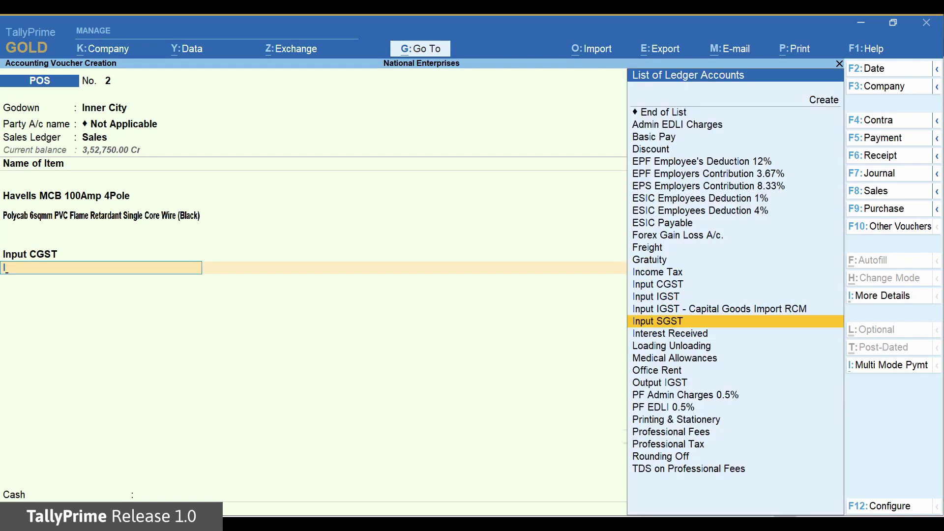
{"action": "key", "text": "Return"}
{"action": "key", "text": "Return"}
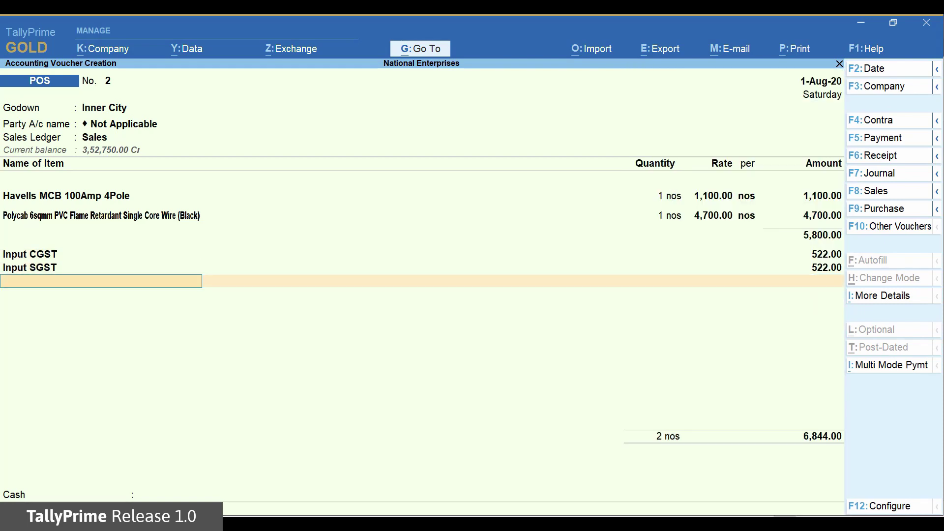
{"action": "key", "text": "Return"}
{"action": "key", "text": "Return"}
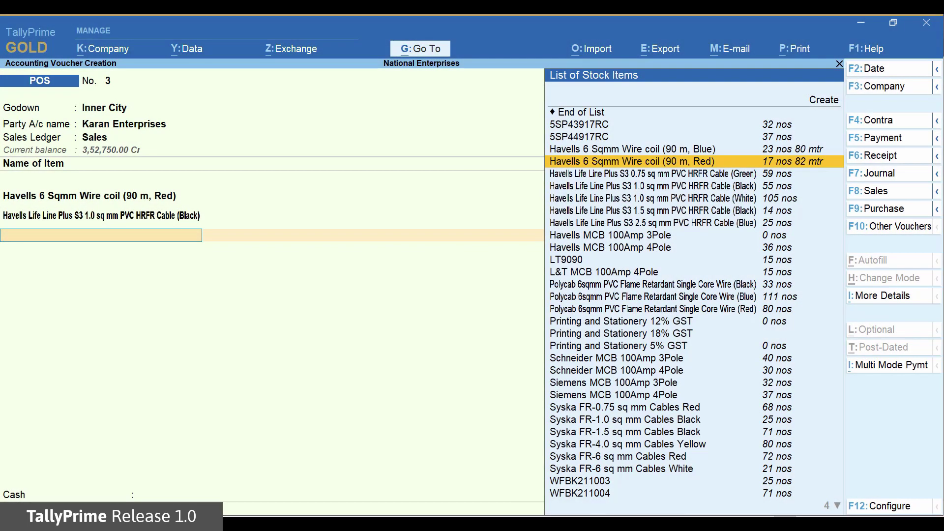
Add the red Polycab wire line to the Karan Enterprises sale
{"action": "key", "text": "Down"}
{"action": "key", "text": "Down"}
{"action": "key", "text": "Down"}
{"action": "key", "text": "Down"}
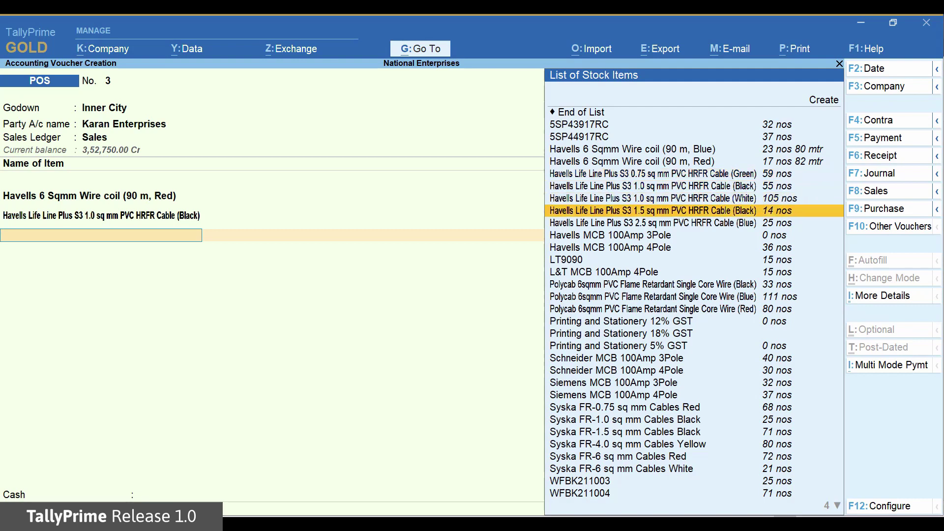
{"action": "key", "text": "Down"}
{"action": "key", "text": "Down"}
{"action": "key", "text": "Down"}
{"action": "key", "text": "Down"}
{"action": "key", "text": "Down"}
{"action": "key", "text": "Down"}
{"action": "key", "text": "Return"}
{"action": "key", "text": "Return"}
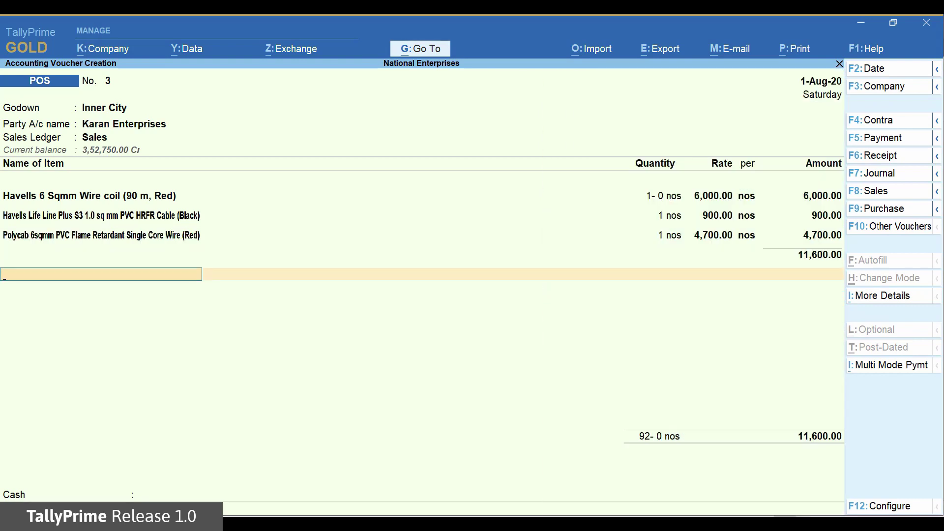
Add Input CGST and Input SGST, then choose Cash as the cash ledger
{"action": "key", "text": "Down"}
{"action": "key", "text": "Down"}
{"action": "key", "text": "Up"}
{"action": "key", "text": "Return"}
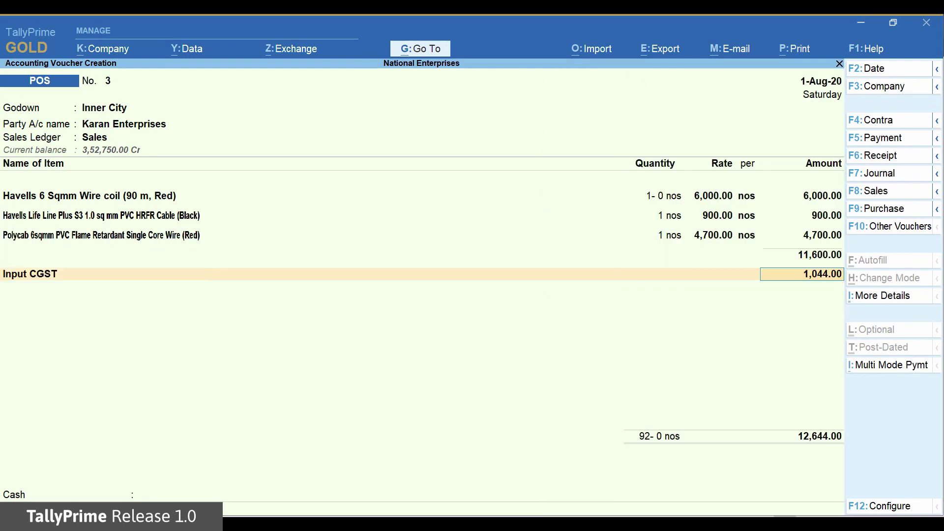
{"action": "key", "text": "Return"}
{"action": "key", "text": "Down"}
{"action": "key", "text": "Down"}
{"action": "key", "text": "Down"}
{"action": "key", "text": "Return"}
{"action": "key", "text": "Return"}
{"action": "key", "text": "Return"}
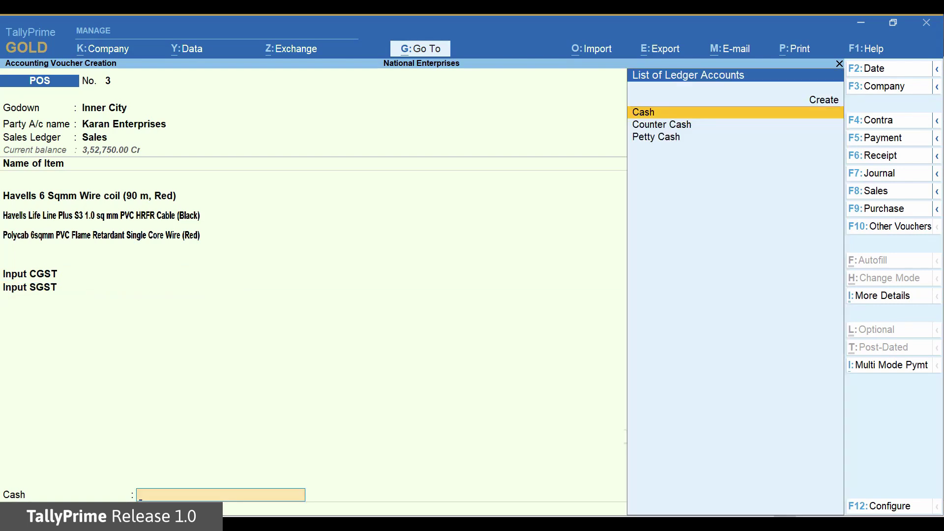
{"action": "key", "text": "Return"}
{"action": "type", "text": "136"}
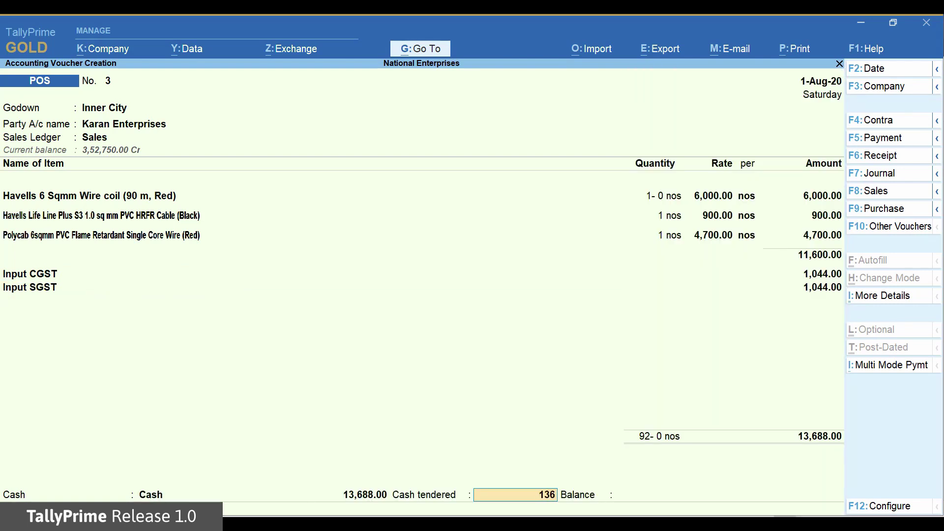
{"action": "type", "text": "88"}
{"action": "key", "text": "Return"}
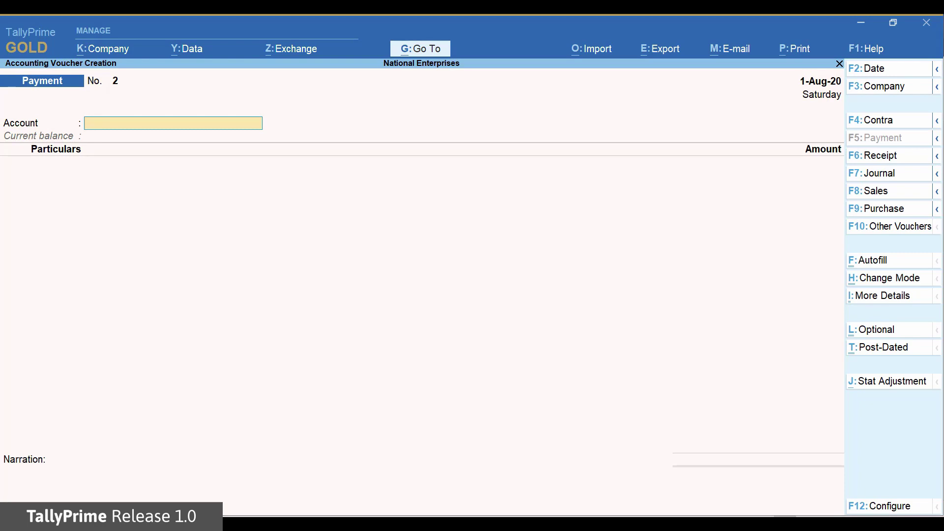
Set HDFC Bank Account as the paying account and Havells India Ltd. as payee
{"action": "key", "text": "Down"}
{"action": "key", "text": "Down"}
{"action": "key", "text": "Return"}
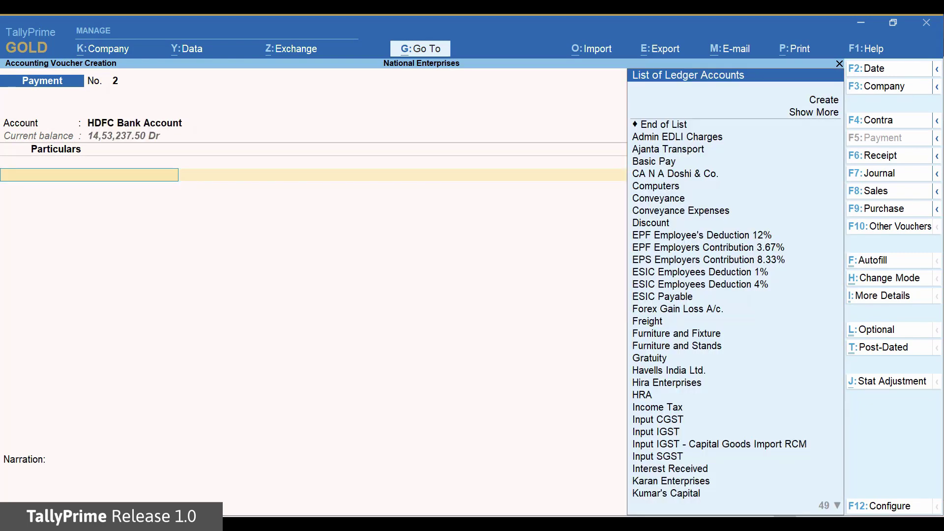
{"action": "key", "text": "Down"}
{"action": "key", "text": "Down"}
{"action": "key", "text": "Down"}
{"action": "key", "text": "Down"}
{"action": "key", "text": "Return"}
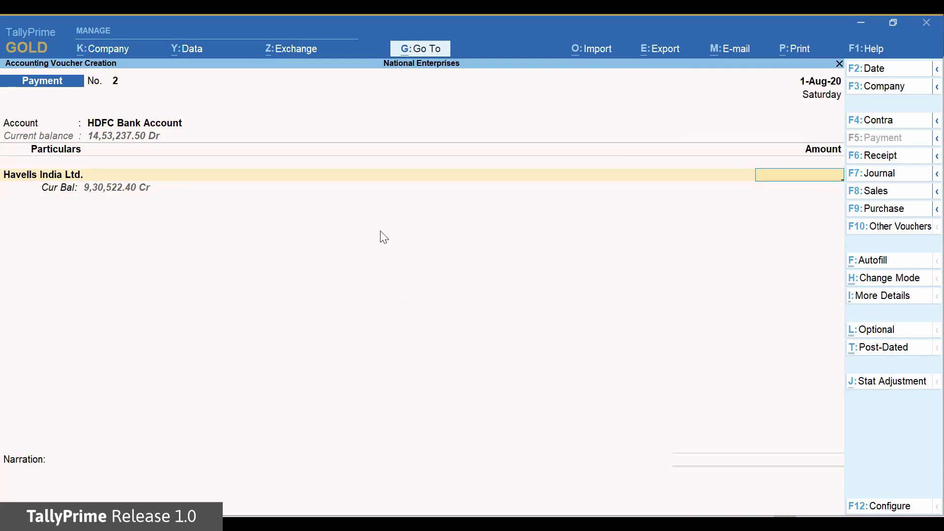
Bring up Go To and move down the reports list to Bills Payable
{"action": "left_click", "coordinate": [445, 57]}
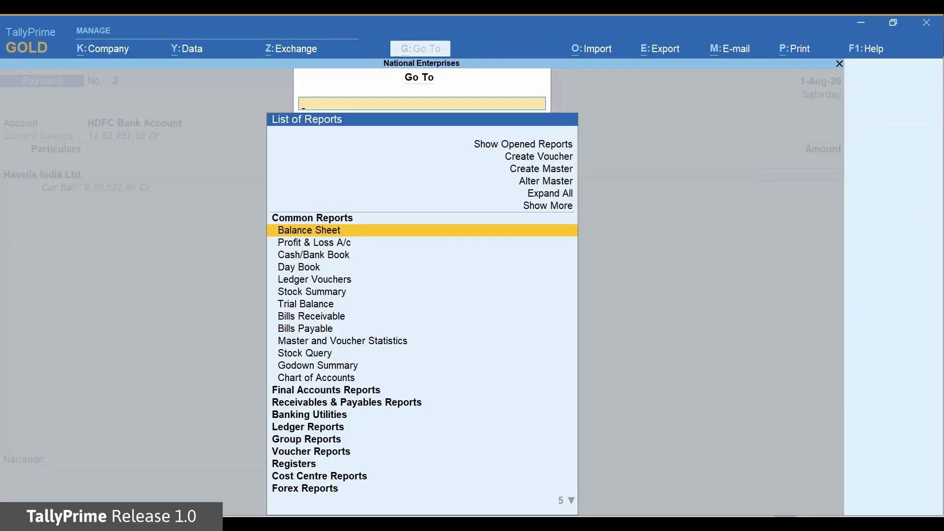
{"action": "key", "text": "Down"}
{"action": "key", "text": "Down"}
{"action": "key", "text": "Down"}
{"action": "key", "text": "Down"}
{"action": "key", "text": "Down"}
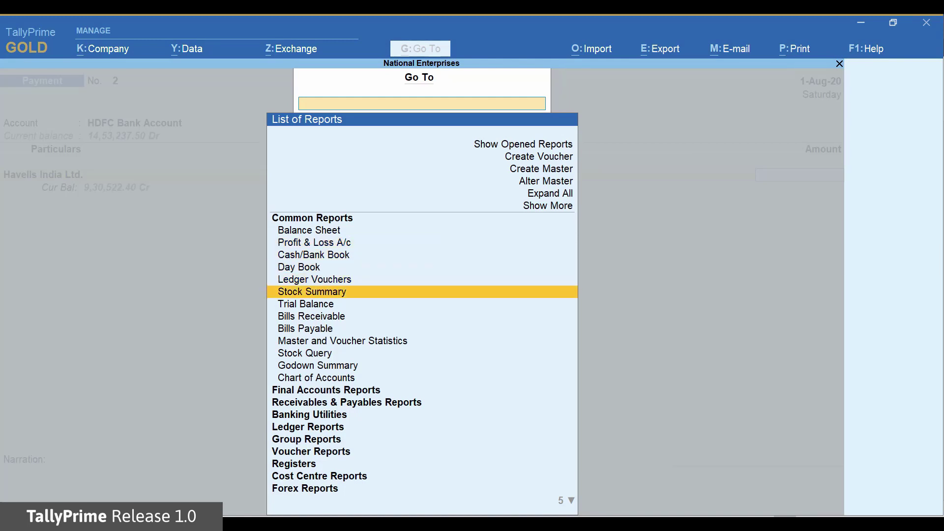
{"action": "key", "text": "Down"}
{"action": "key", "text": "Down"}
{"action": "key", "text": "Down"}
{"action": "key", "text": "Return"}
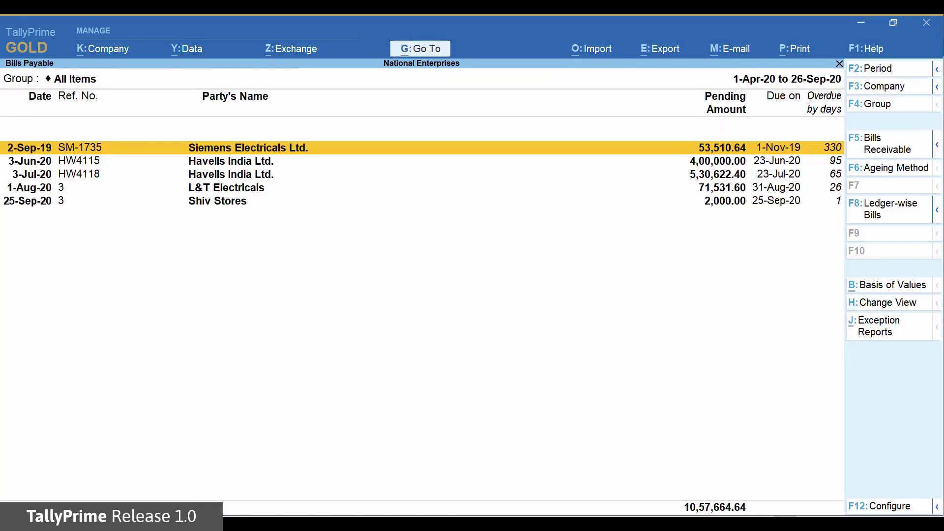